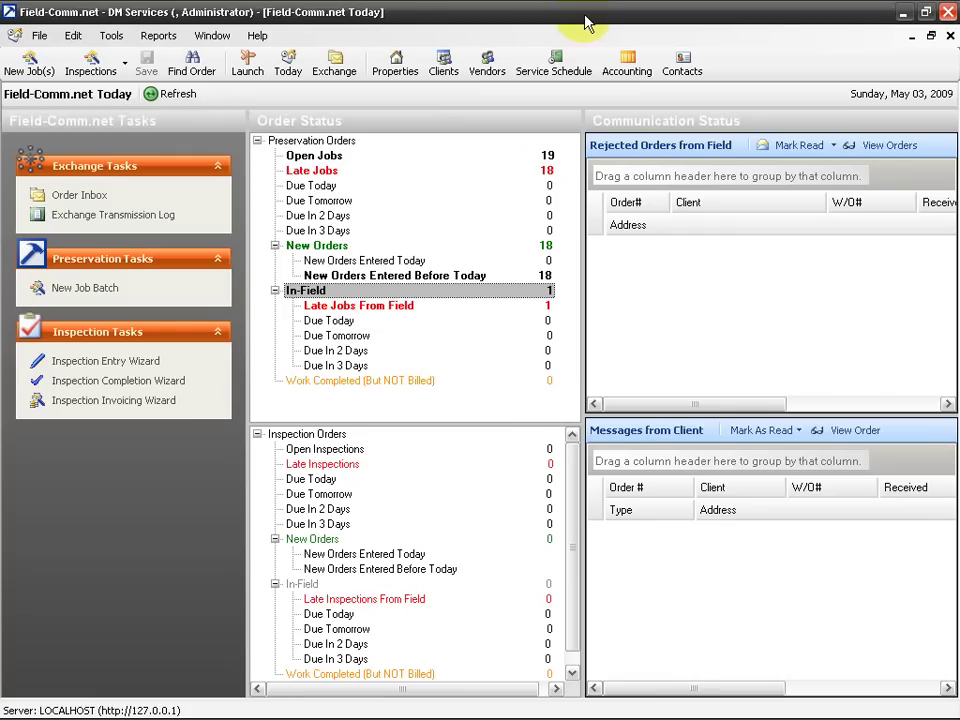
# Run a full Send/Receive with the exchange server to download the 13 inbound EPS orders
pyautogui.click(334, 72)
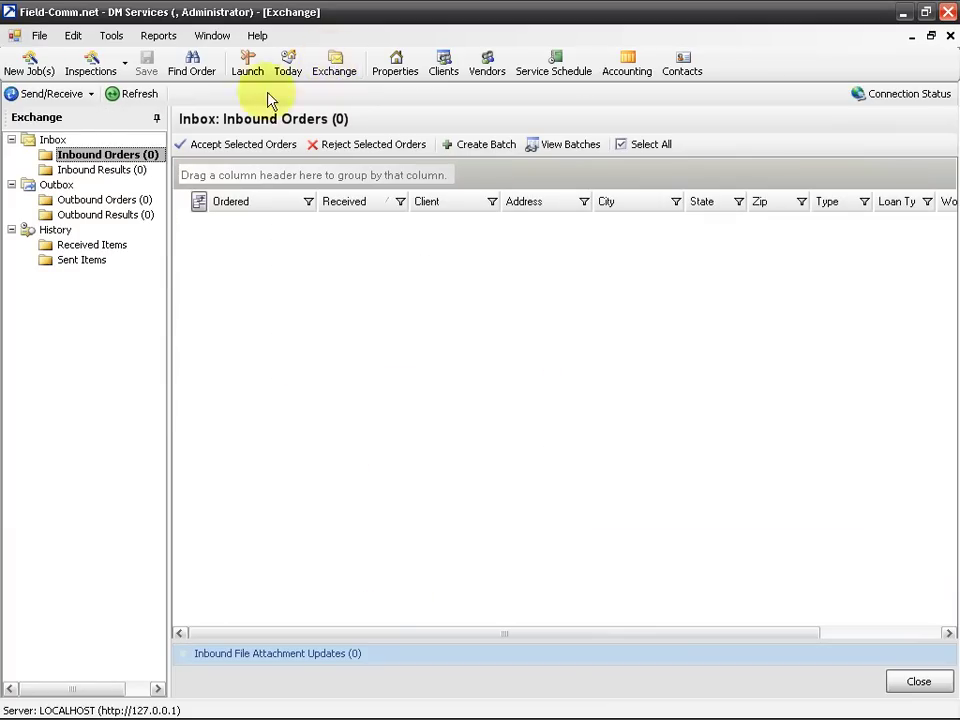
pyautogui.click(47, 98)
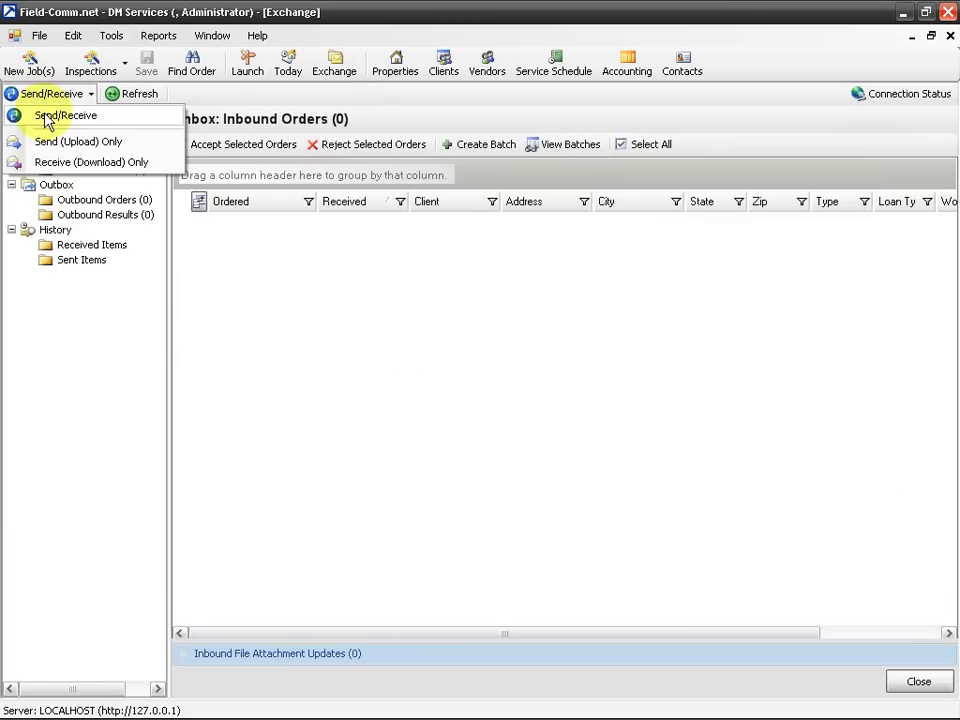
pyautogui.click(45, 118)
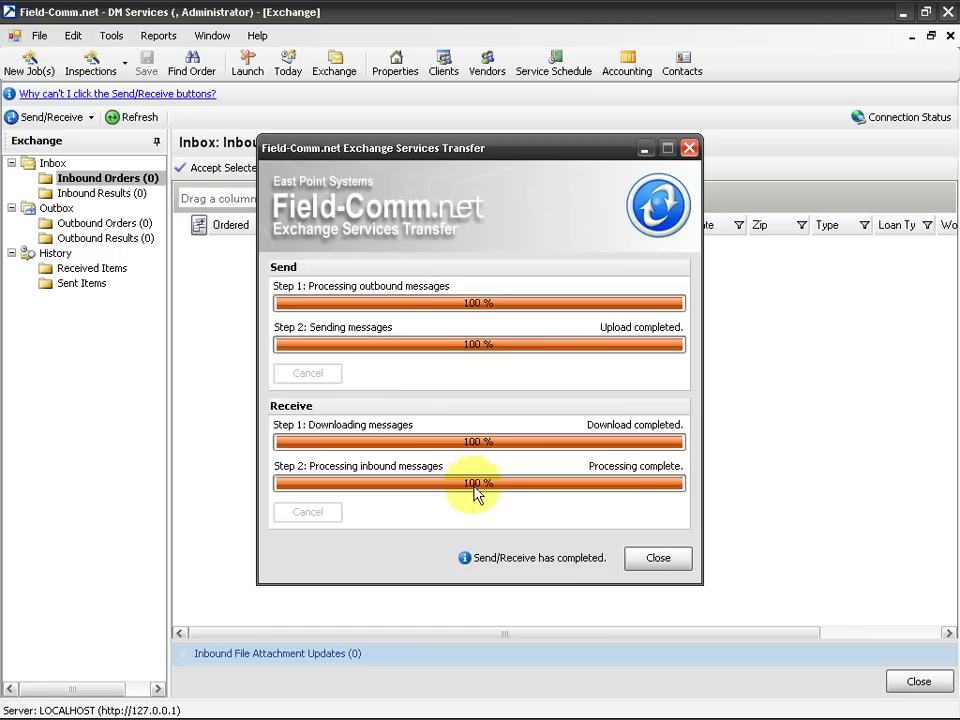
pyautogui.click(641, 561)
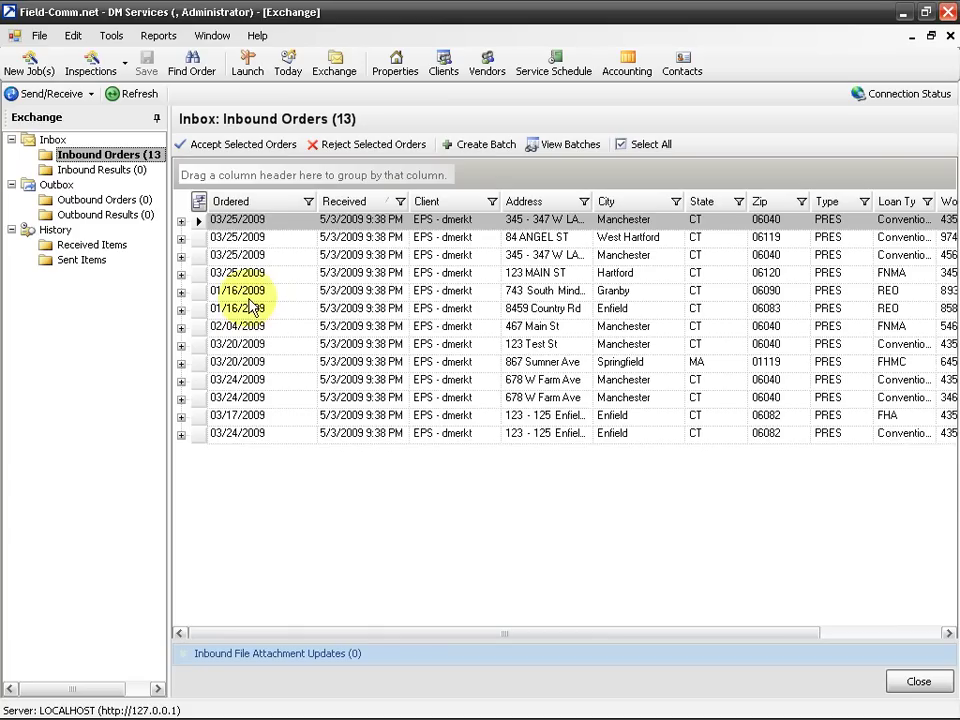
# Select and accept all 13 inbound EPS orders, then return to the Today dashboard
pyautogui.click(645, 146)
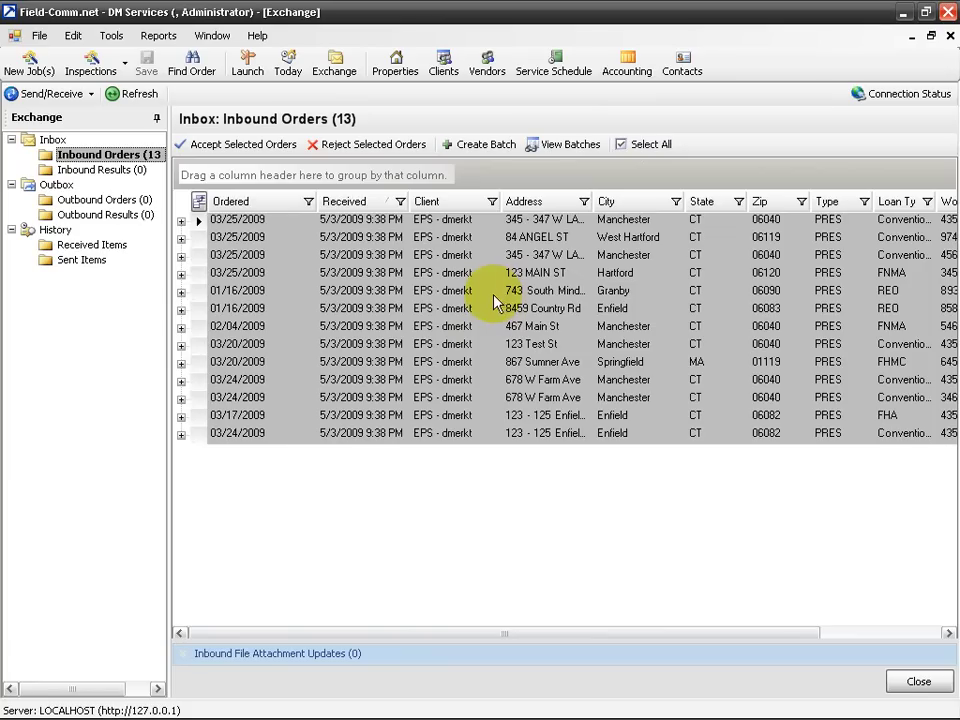
pyautogui.click(232, 152)
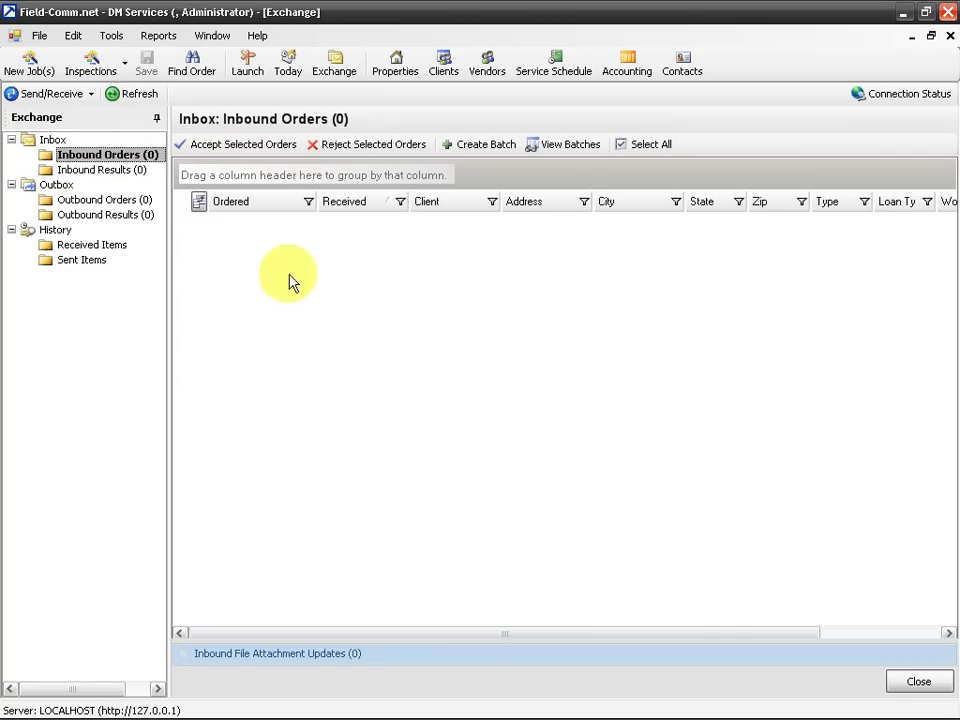
pyautogui.click(911, 681)
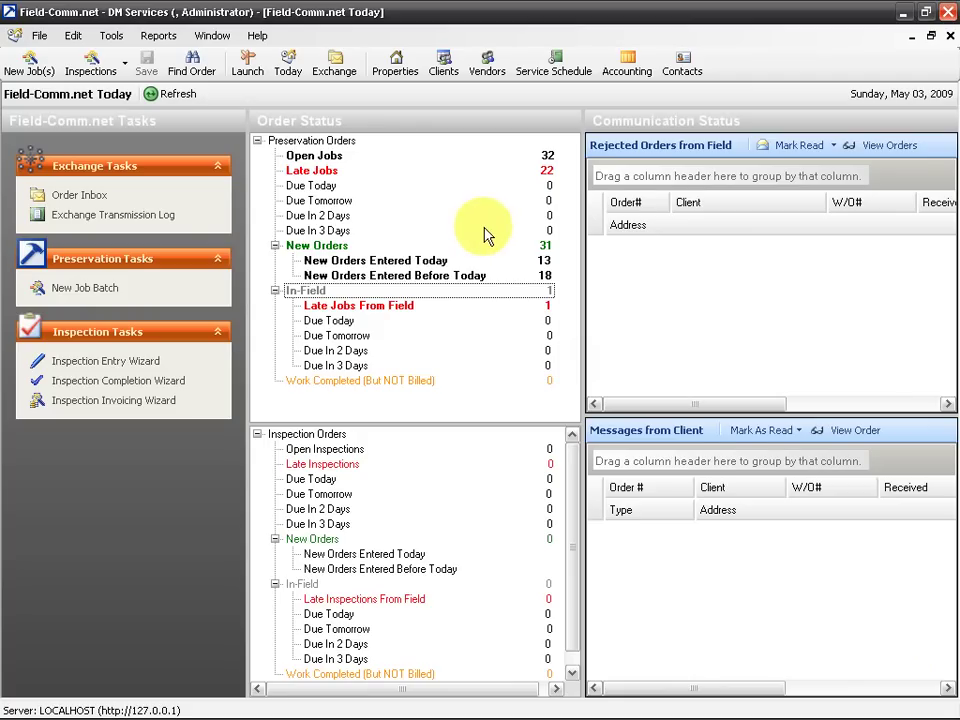
pyautogui.click(308, 157)
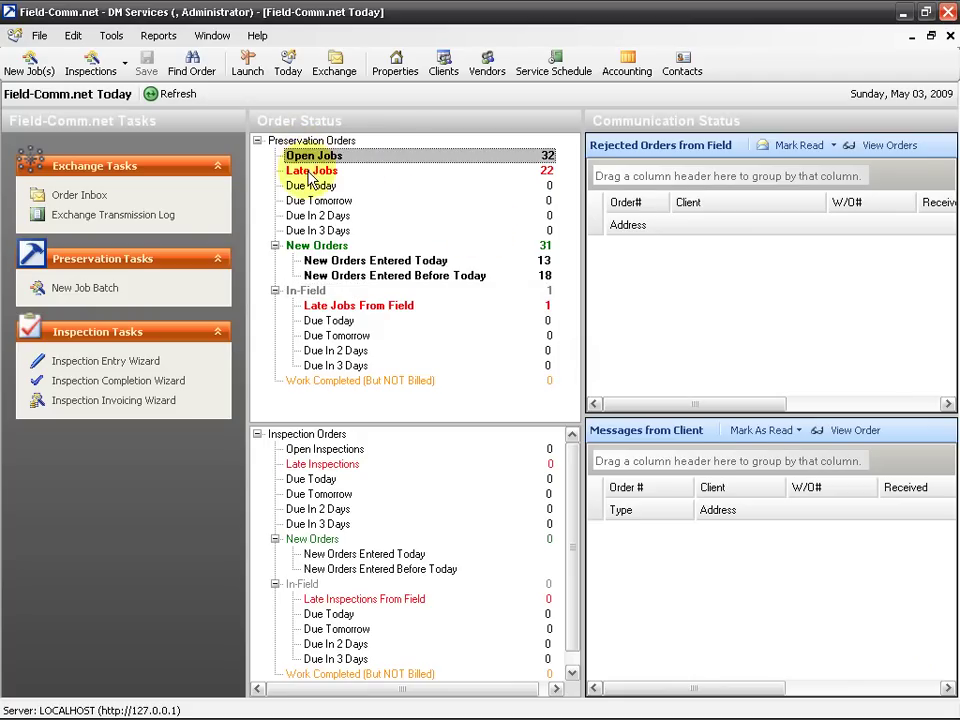
pyautogui.click(312, 172)
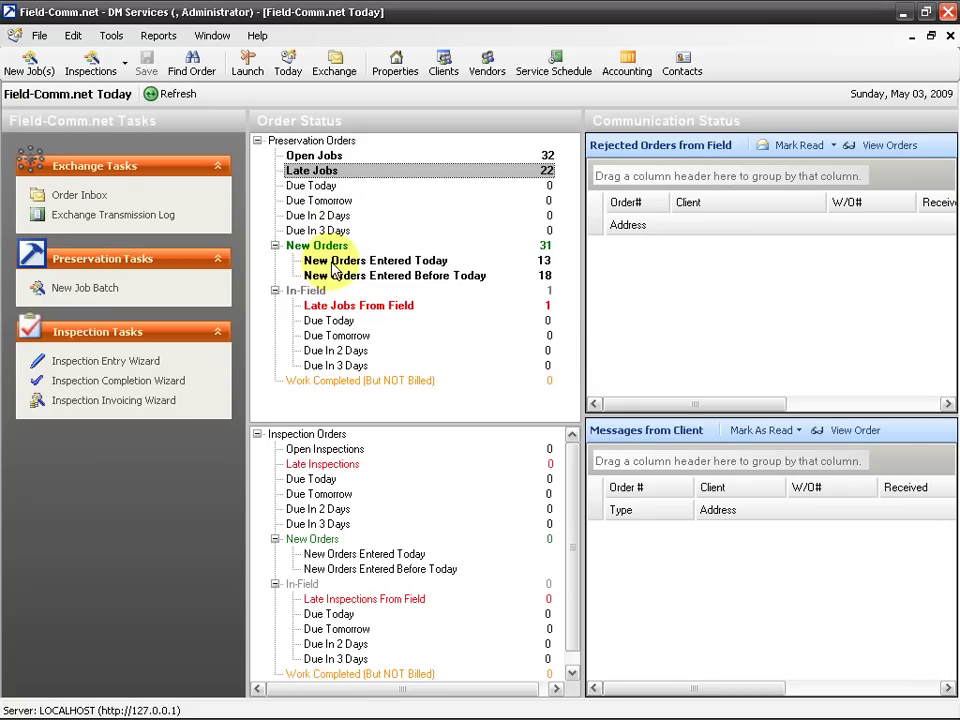
pyautogui.click(335, 262)
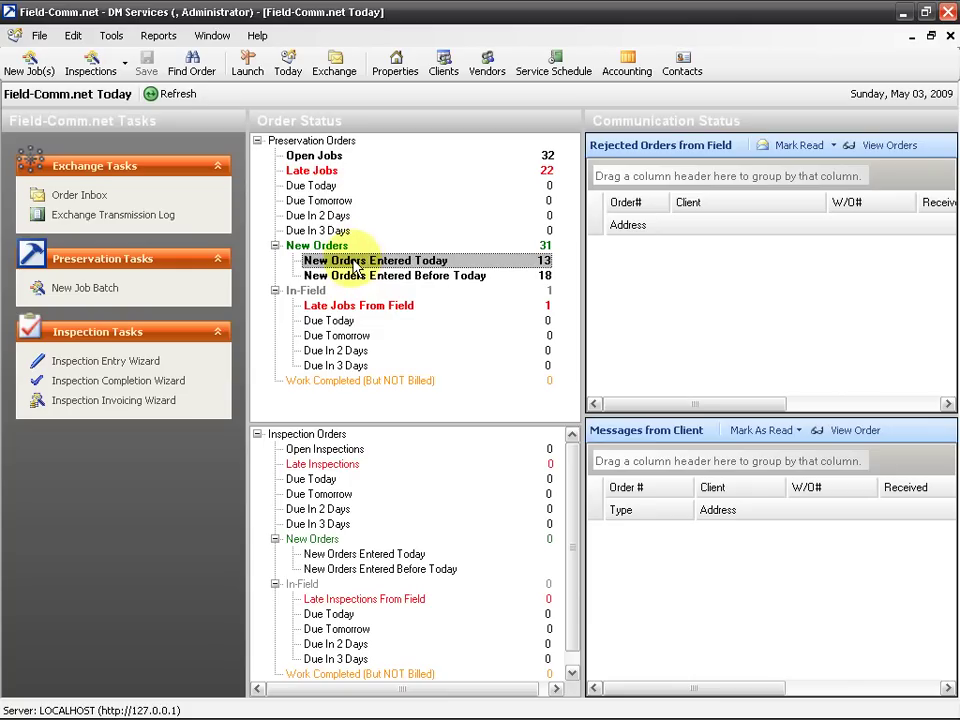
# Open the 13 new orders entered today and preview order 30's printable REO work order
pyautogui.doubleClick(355, 262)
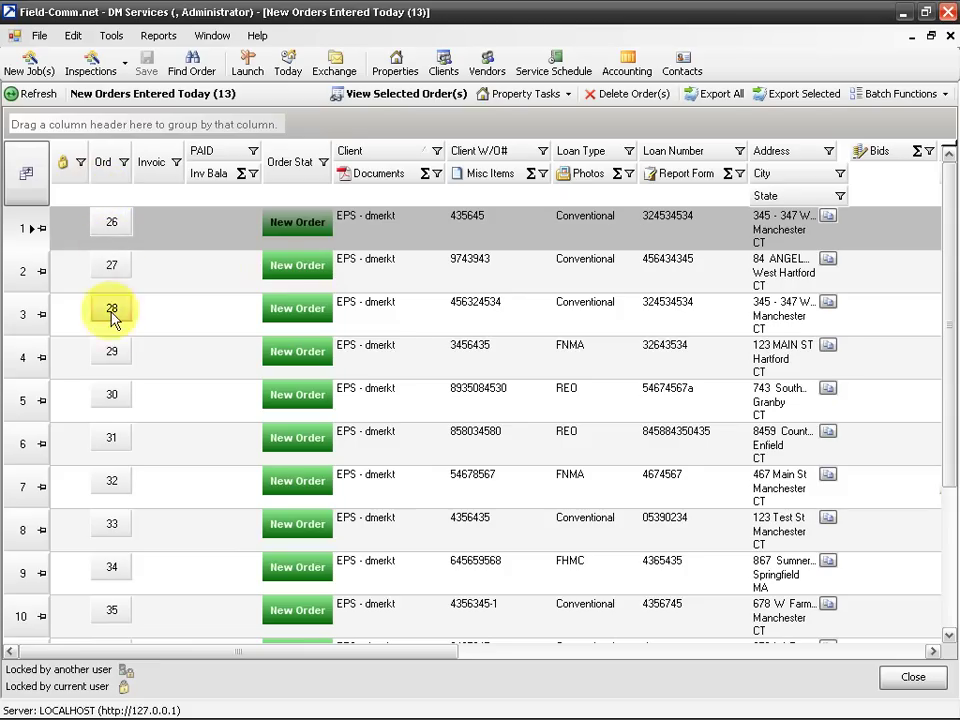
pyautogui.click(112, 396)
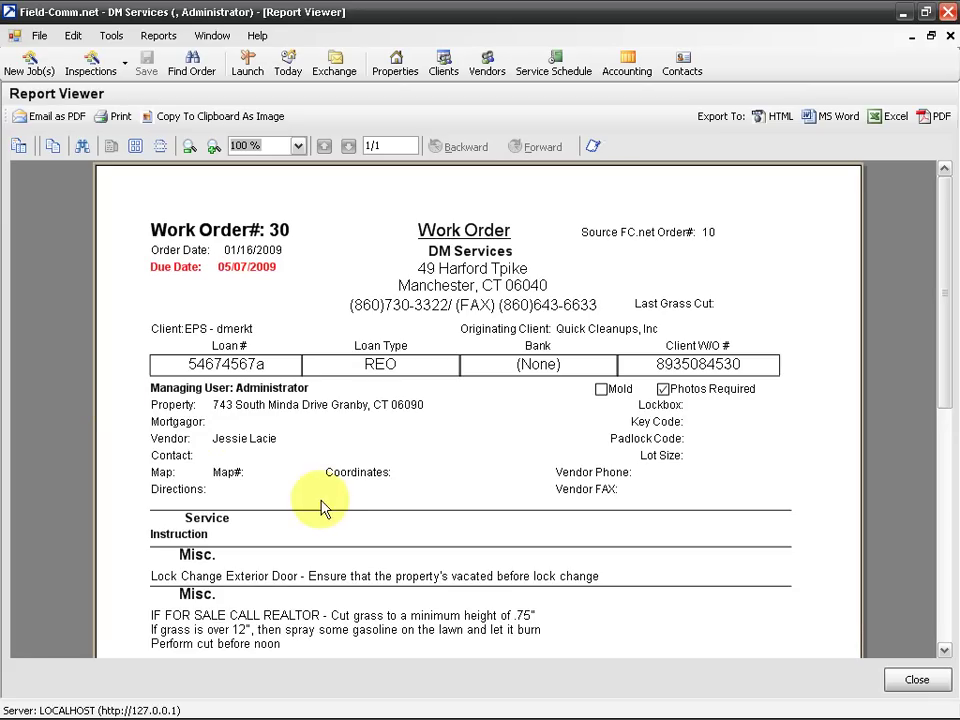
pyautogui.scroll(-8, 321, 509)
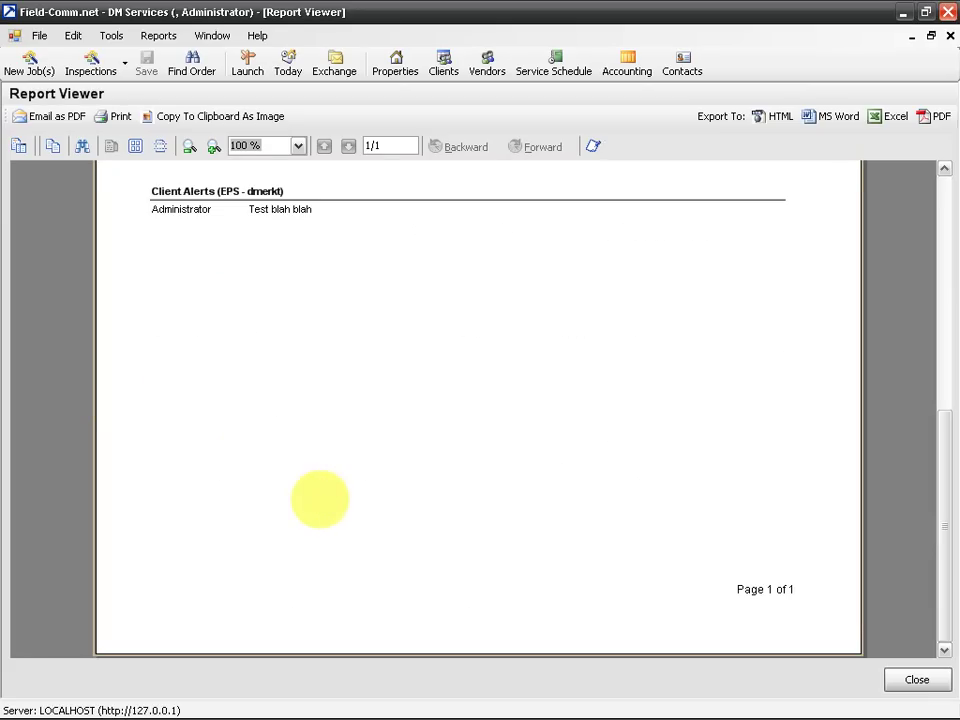
pyautogui.scroll(10, 320, 500)
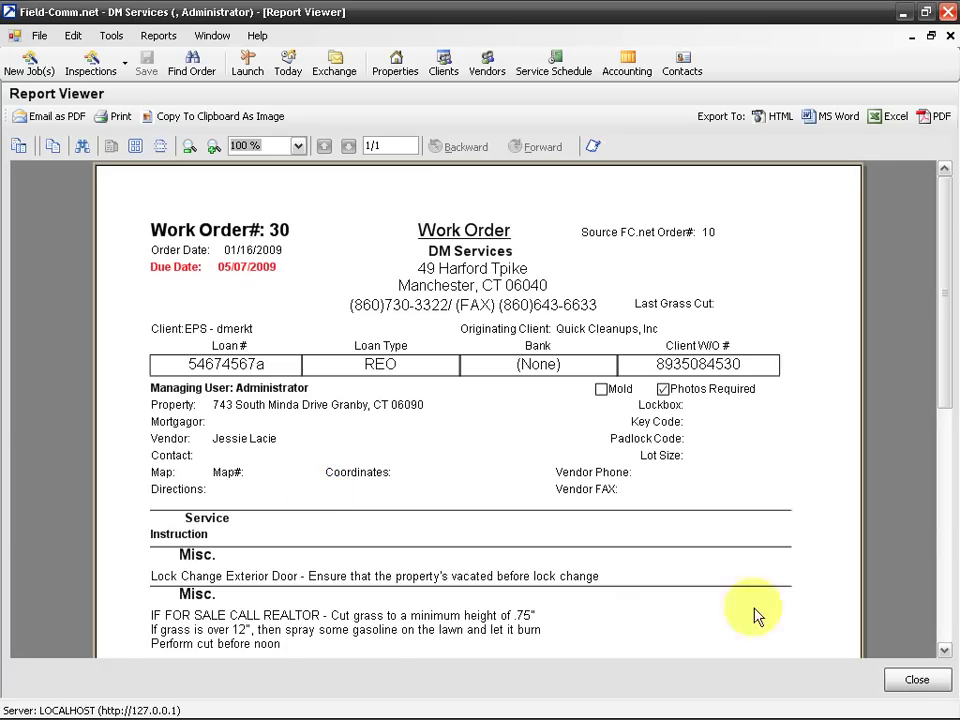
# Close the Work Order #30 preview and select order 30's row in the New Orders list
pyautogui.click(915, 680)
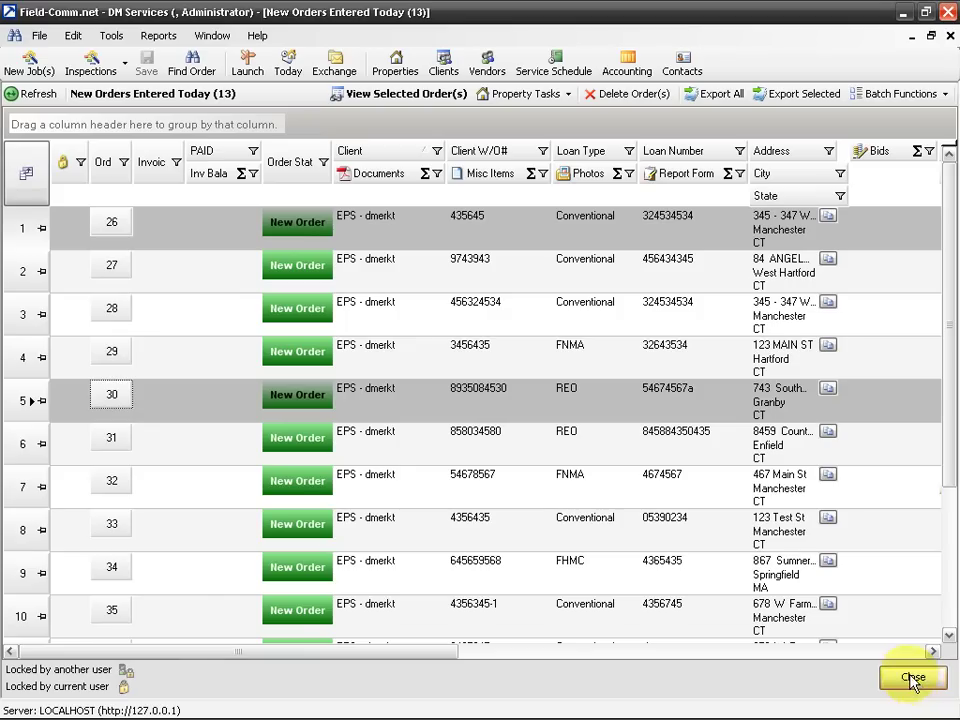
pyautogui.click(254, 395)
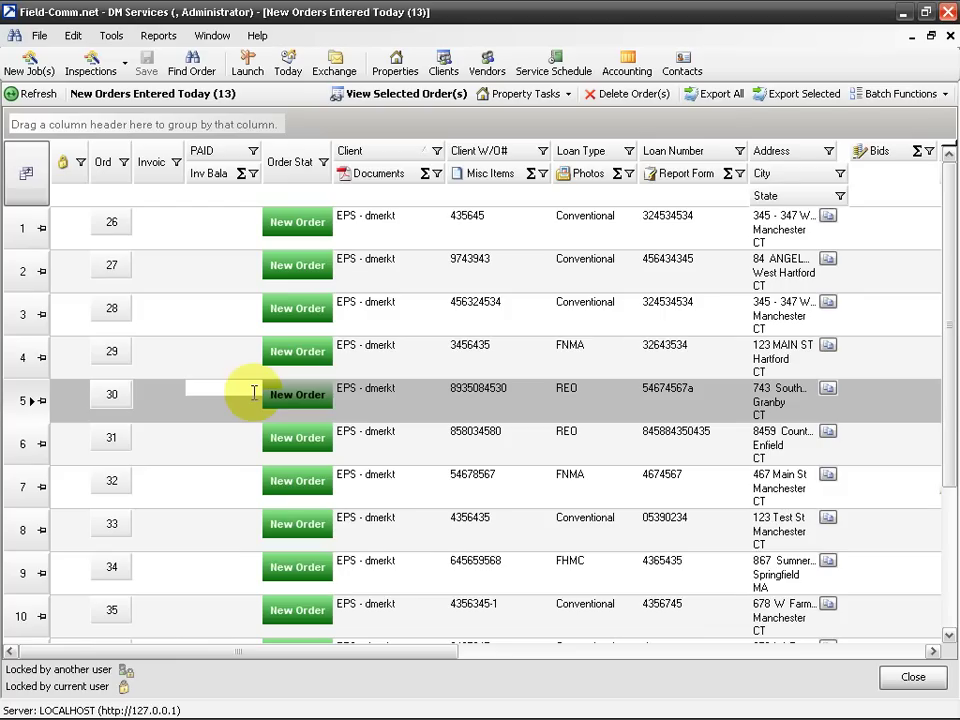
pyautogui.click(22, 401)
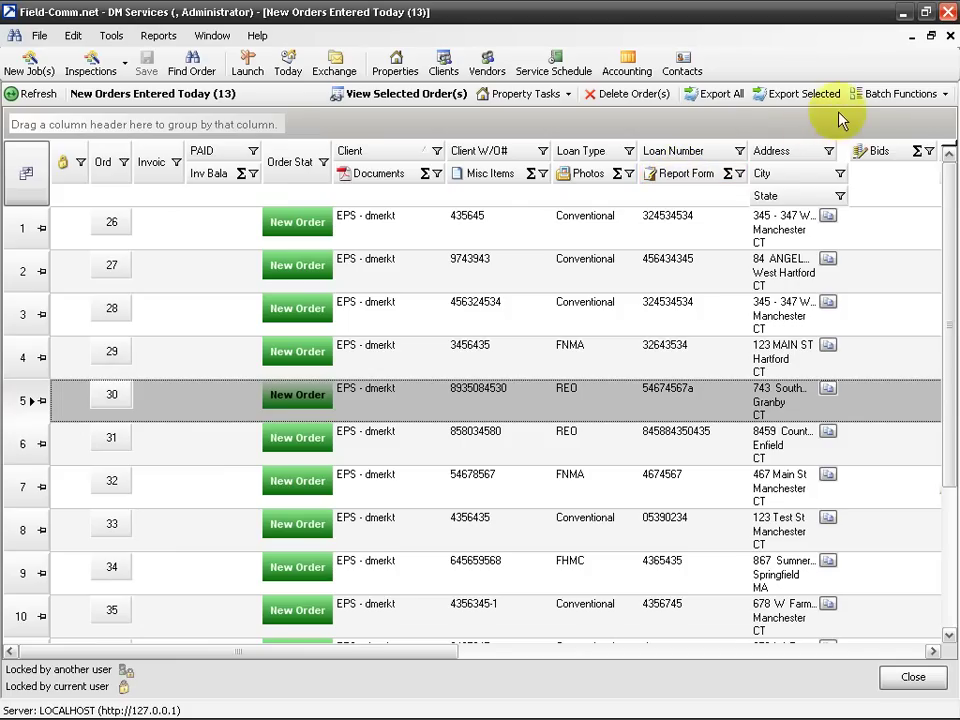
pyautogui.click(866, 98)
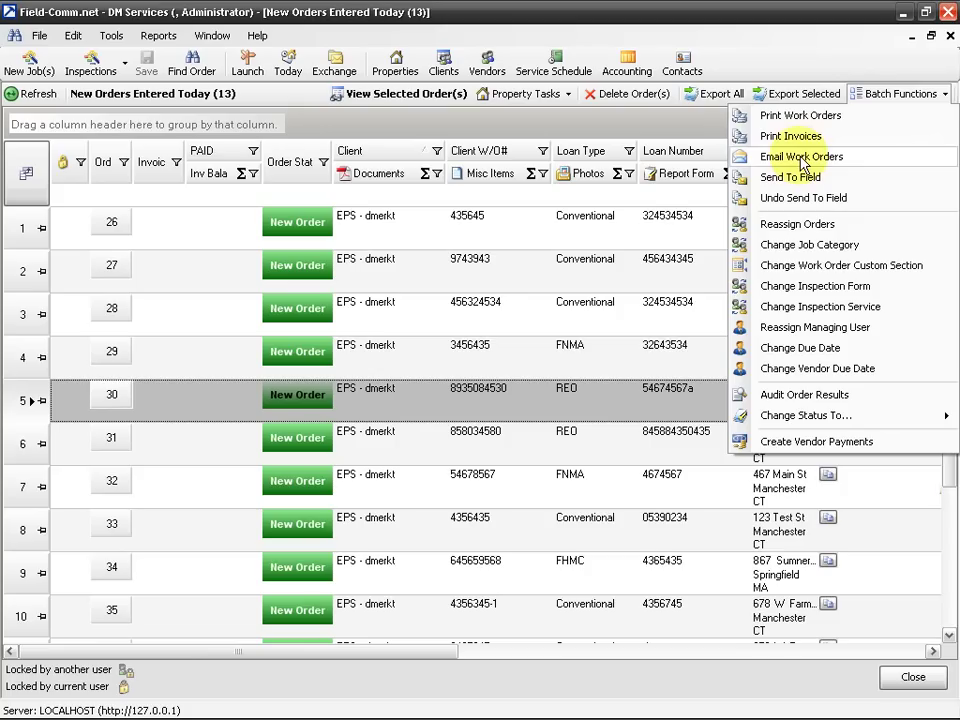
pyautogui.click(788, 30)
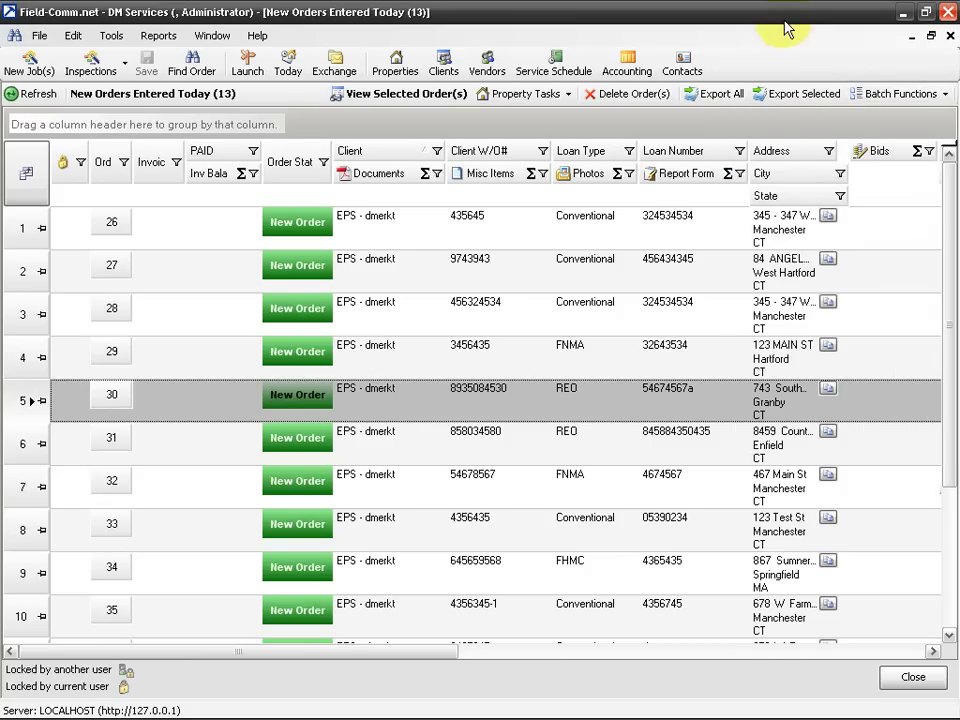
# Select orders 26 through 31 and run Batch Functions > Email Work Orders to build the 6-page report
pyautogui.click(20, 240)
pyautogui.moveTo(20, 240); pyautogui.dragTo(15, 440)
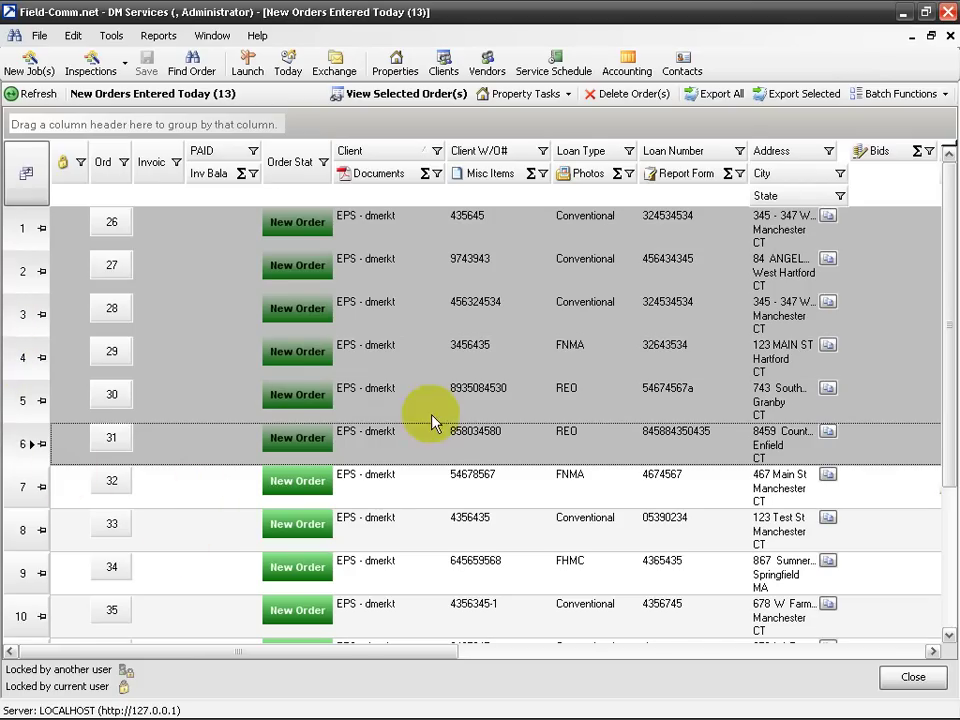
pyautogui.click(888, 94)
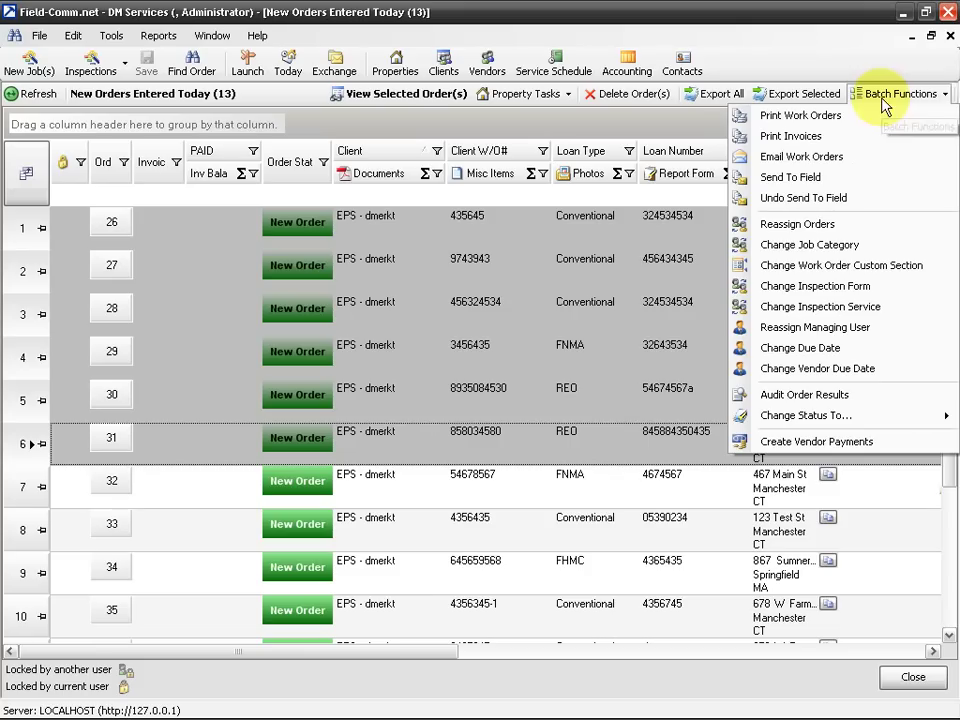
pyautogui.click(819, 157)
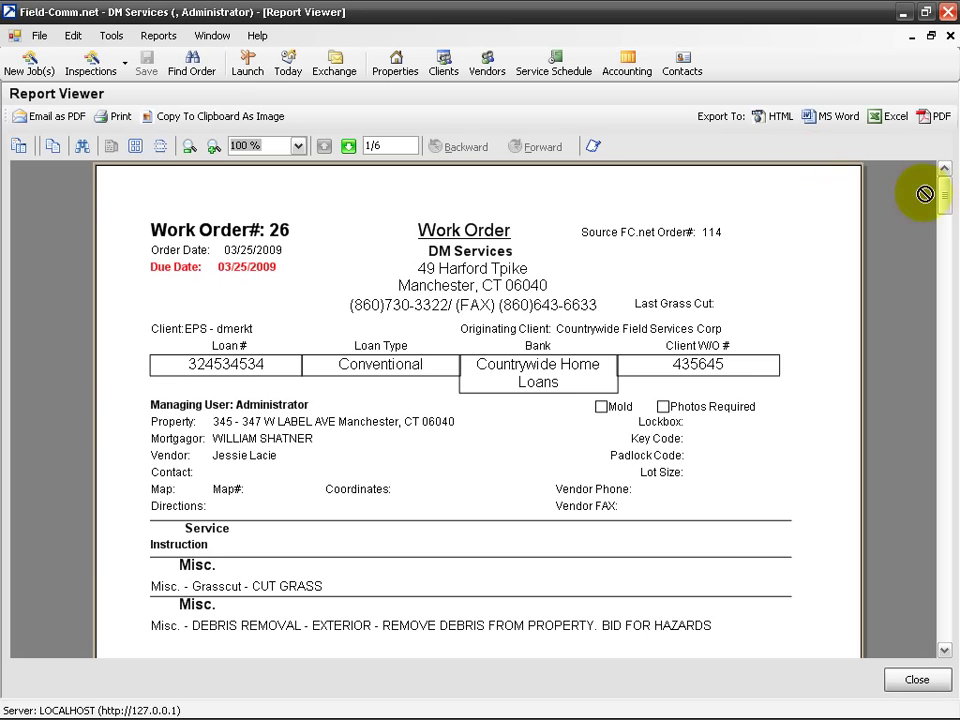
pyautogui.moveTo(943, 197)
pyautogui.mouseDown()
pyautogui.moveTo(945, 378)
pyautogui.moveTo(945, 182)
pyautogui.mouseUp()
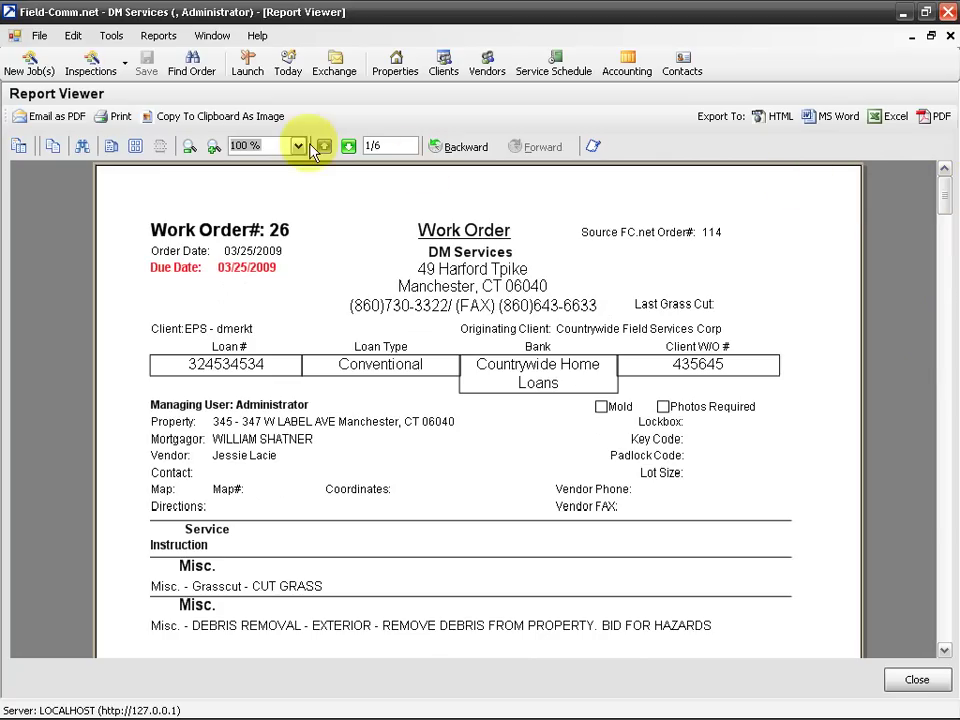
# Email the work-order report as a PDF and set the subject to 'Work orders'
pyautogui.click(35, 119)
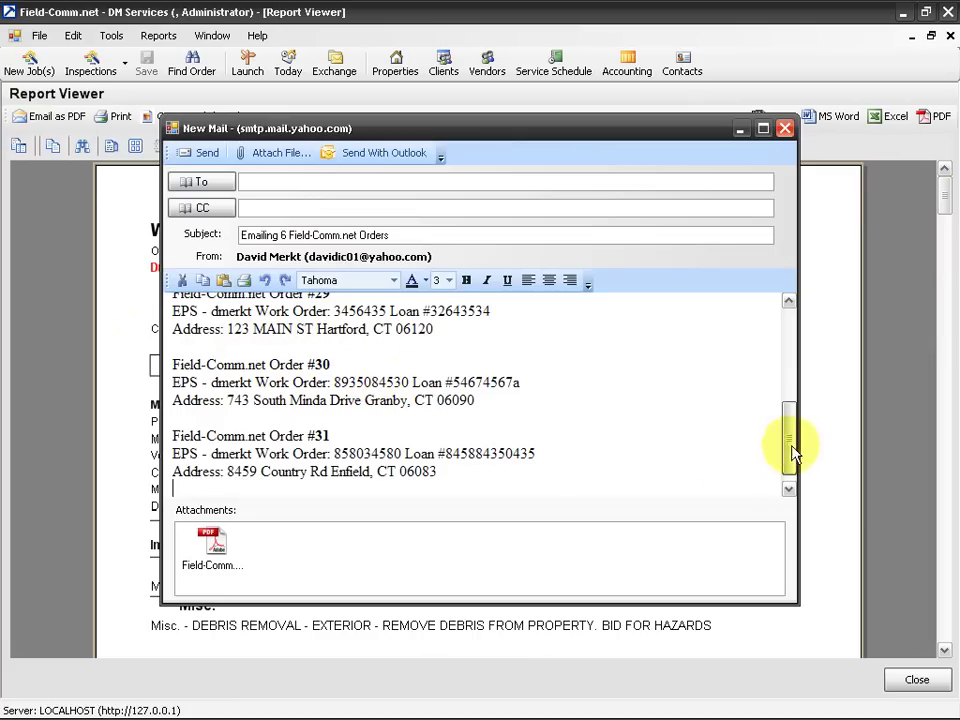
pyautogui.moveTo(791, 452); pyautogui.dragTo(752, 331)
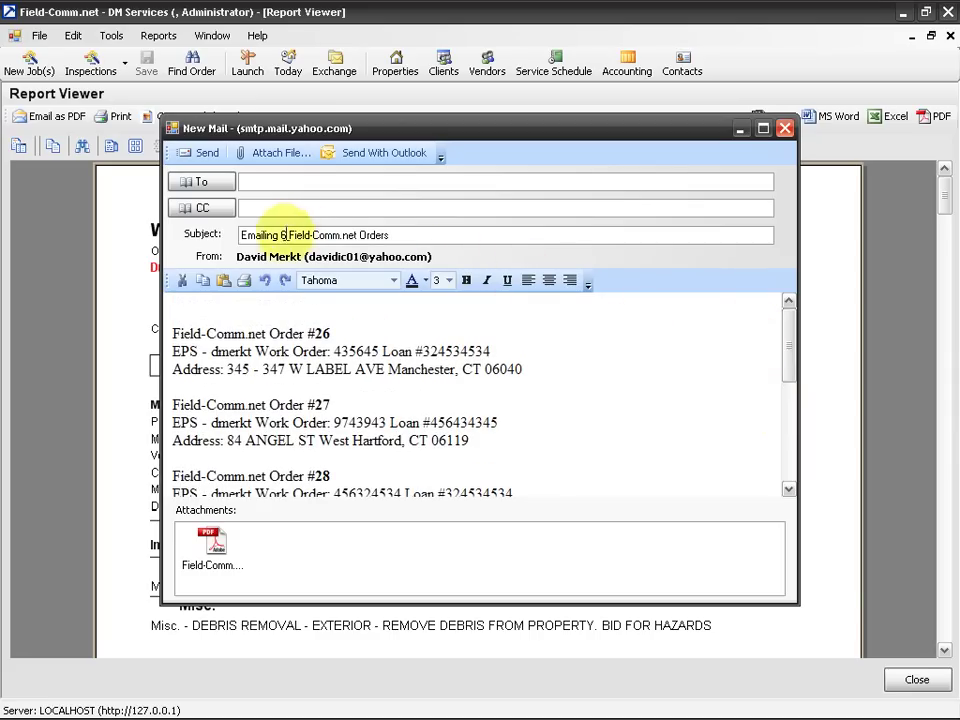
pyautogui.click(391, 235)
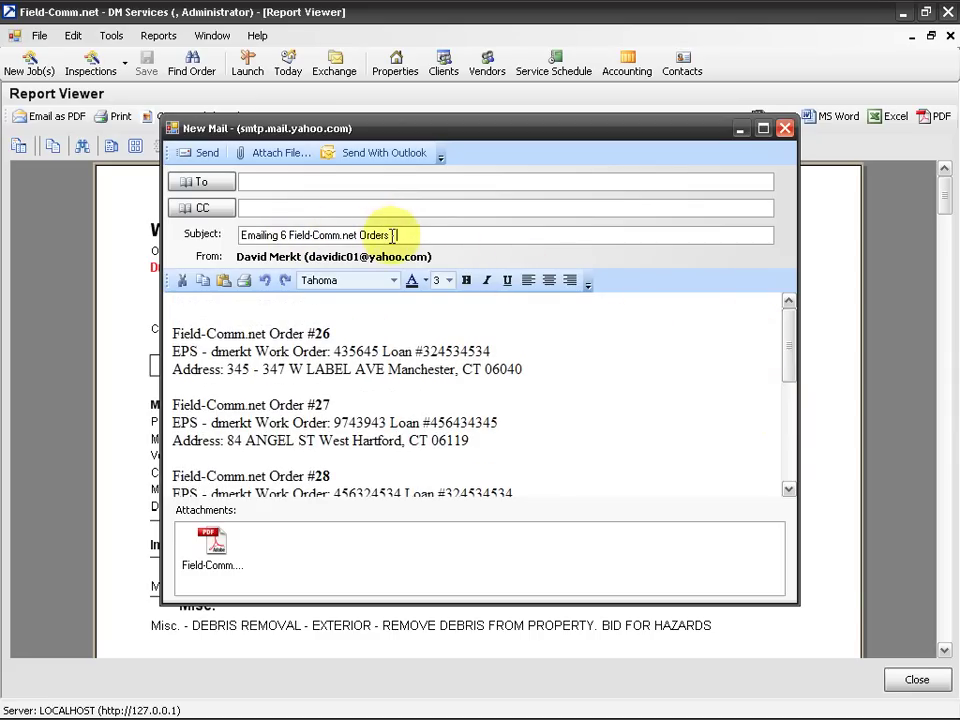
pyautogui.write('- Due upcoming')
pyautogui.hotkey('ctrl', 'a')
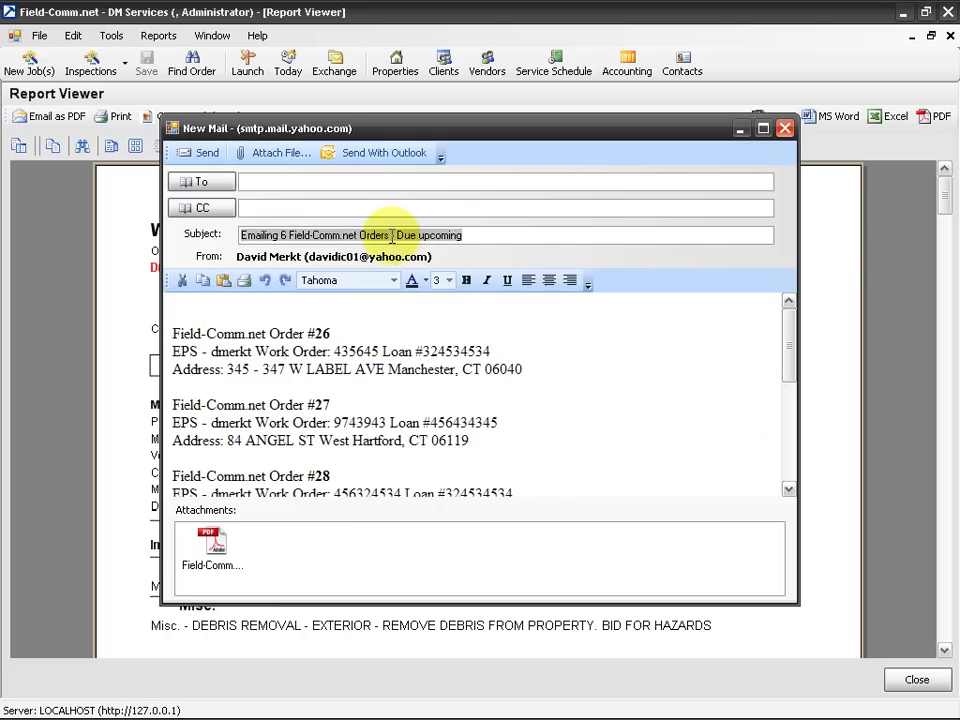
pyautogui.press('BackSpace')
pyautogui.write('Wo')
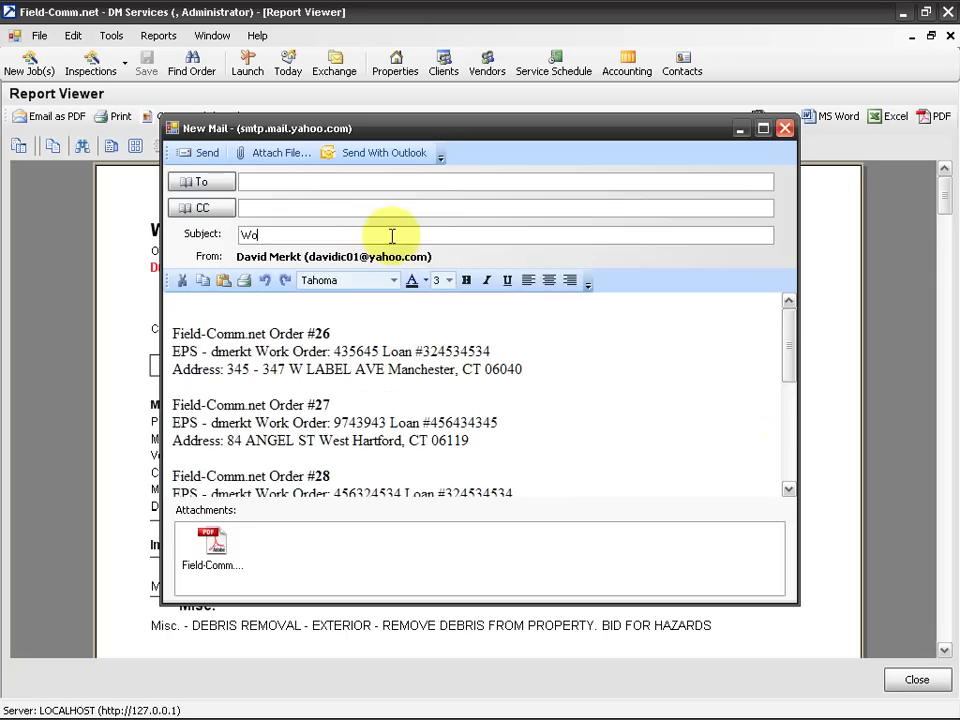
pyautogui.write('rk orders')
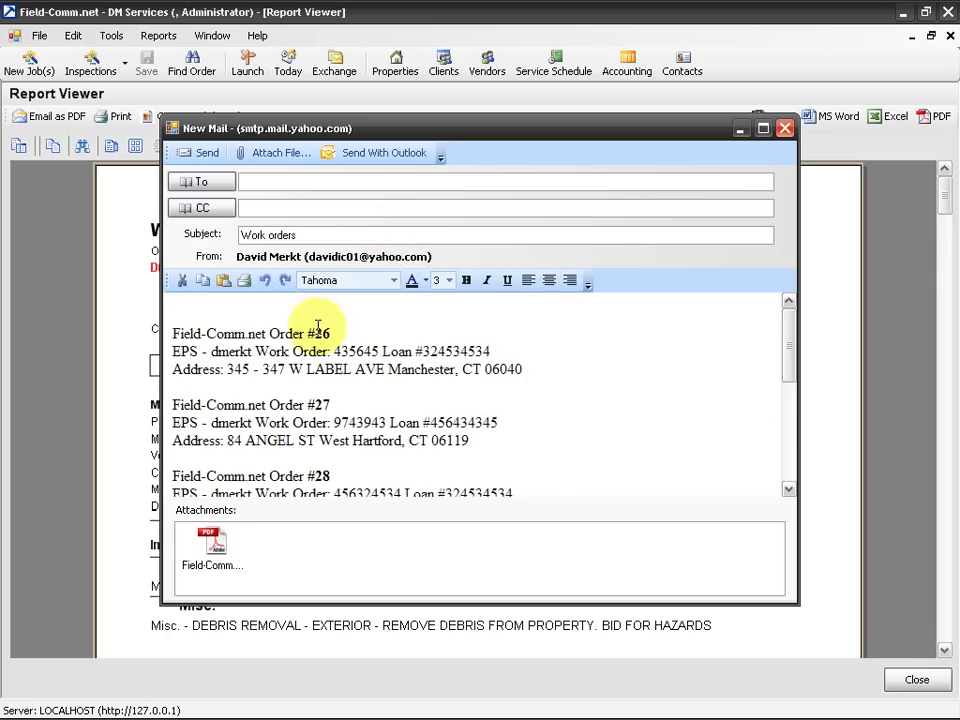
# Write 'Orders to complete' as the opening line of the mail body, followed by blank lines
pyautogui.click(374, 312)
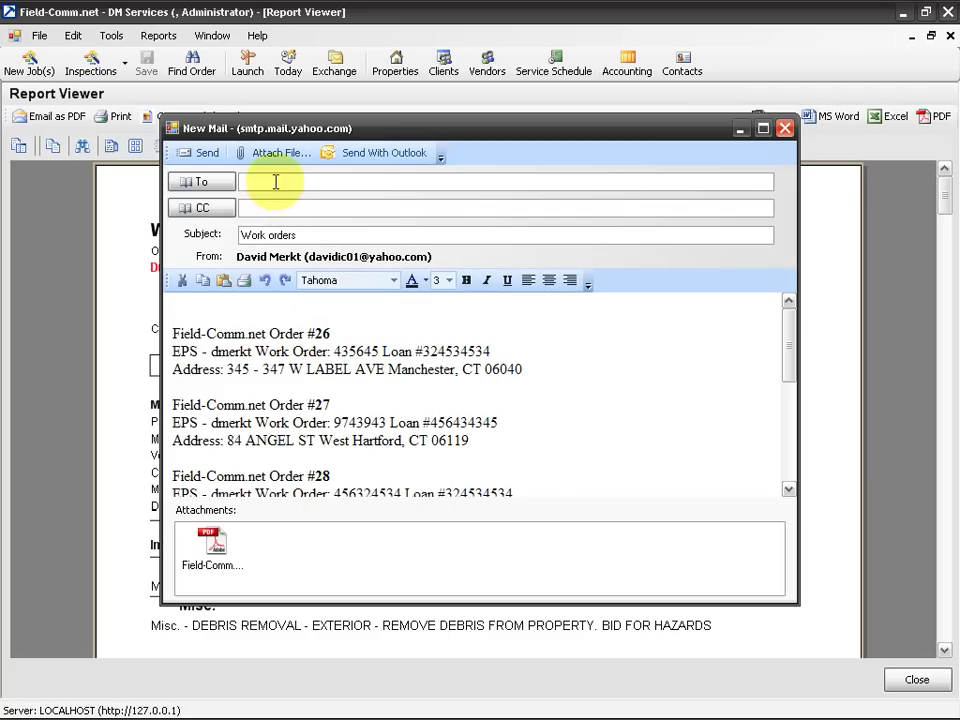
pyautogui.write('Orders to complete')
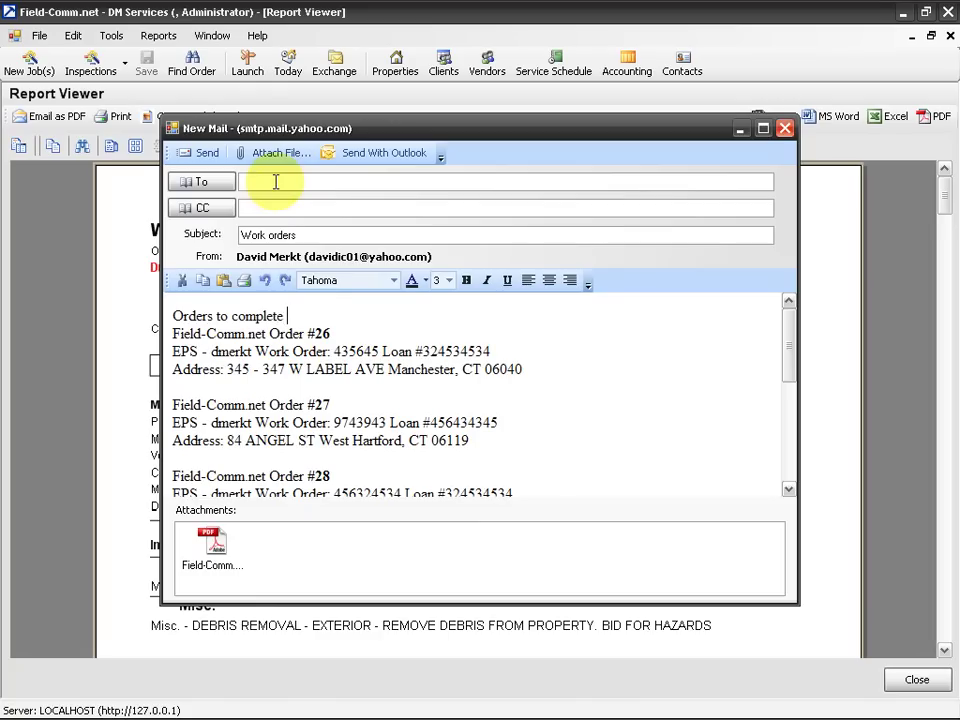
pyautogui.press('Return')
pyautogui.press('Return')
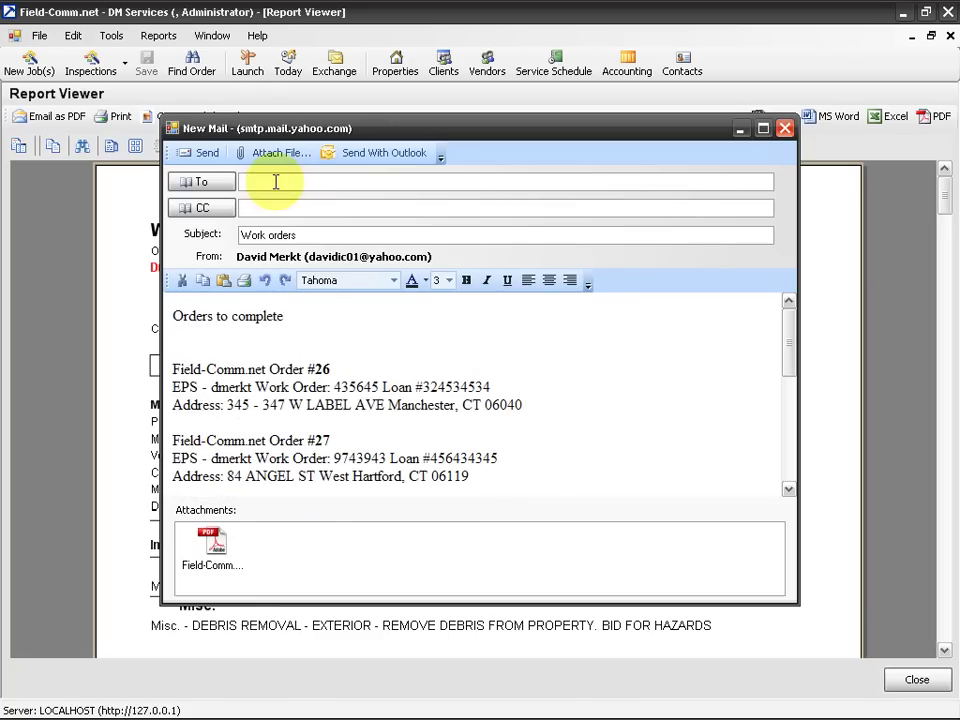
# Enter the recipient's e-mail address in the To field
pyautogui.click(275, 181)
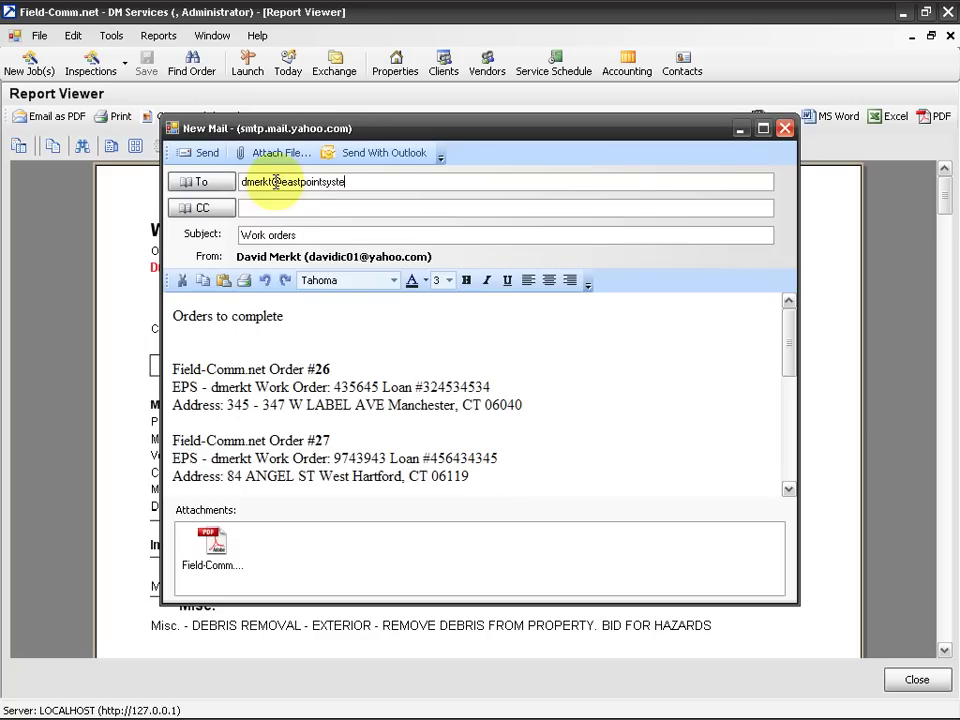
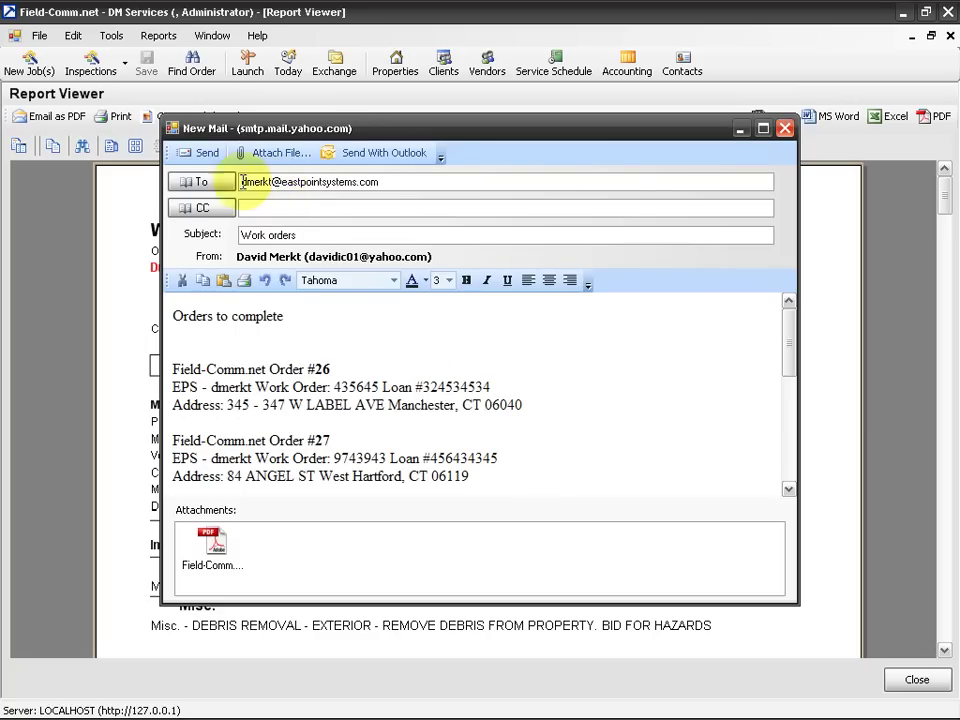
# Send the 'Work orders' email, close the report viewer, and select order 32 in the list
pyautogui.click(195, 157)
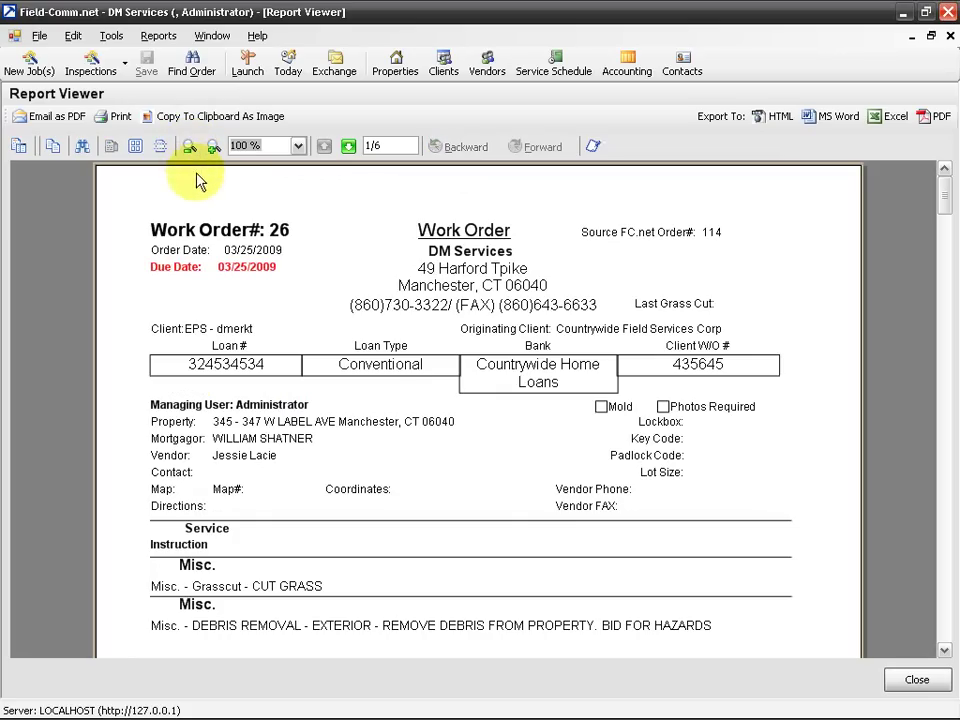
pyautogui.click(914, 681)
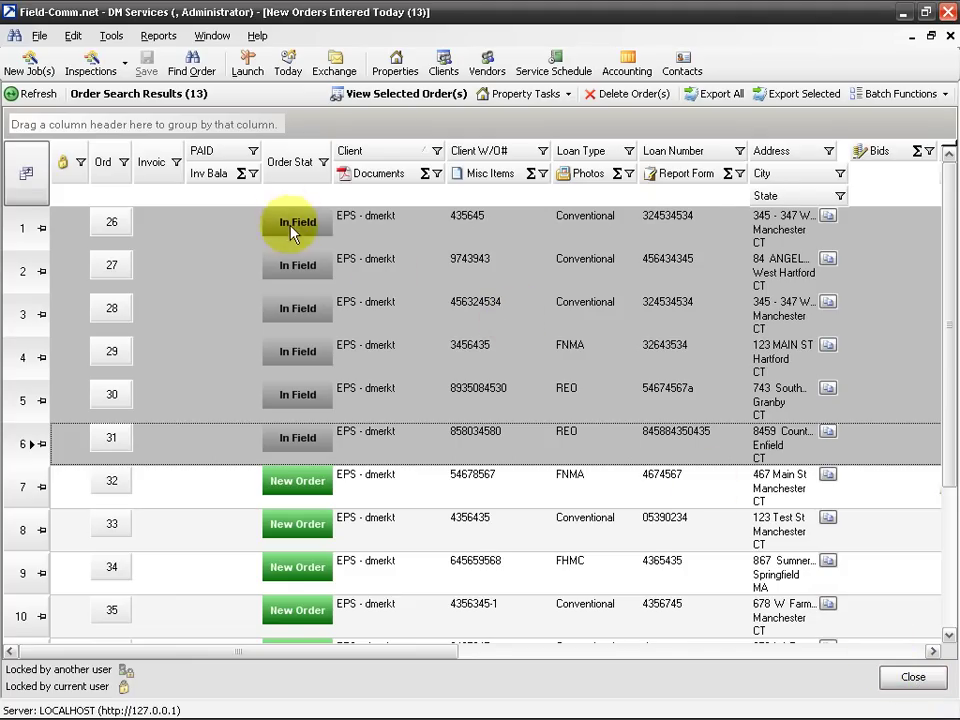
pyautogui.click(242, 481)
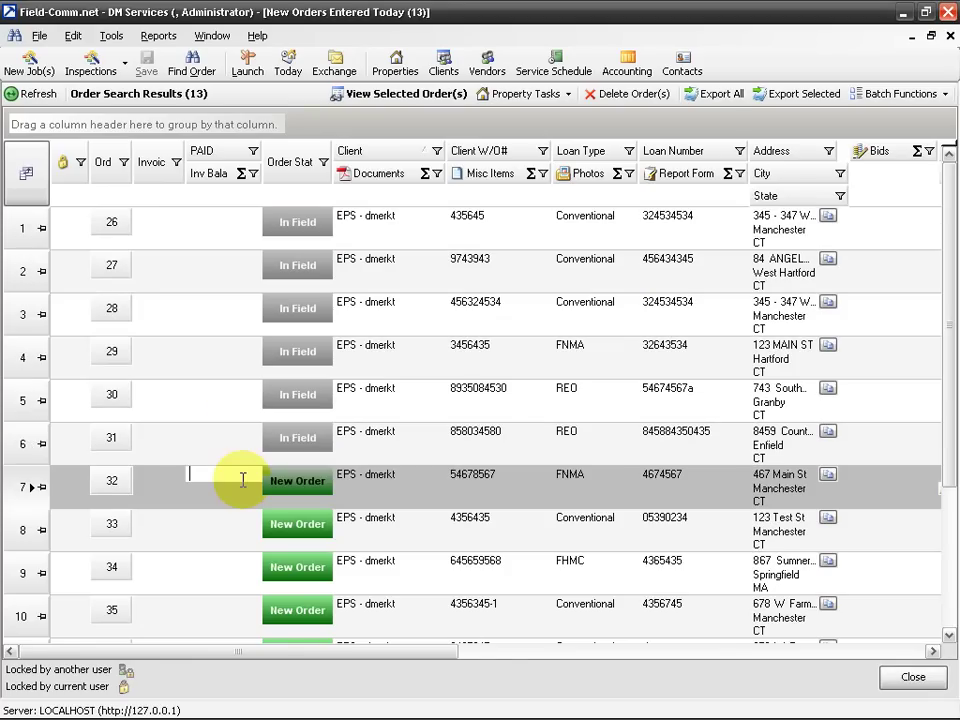